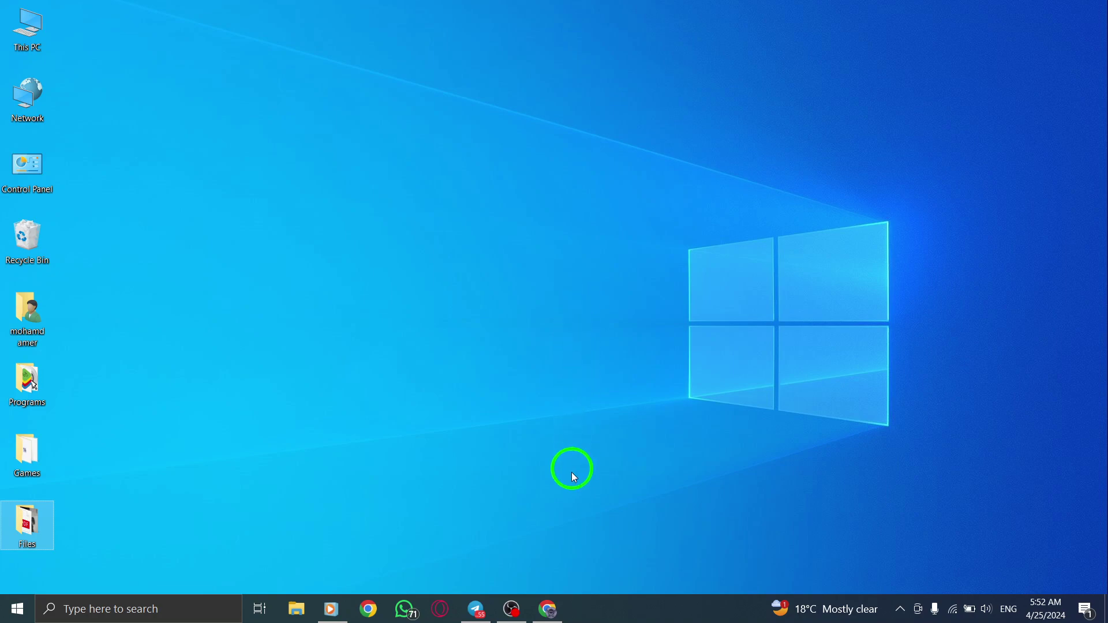
Bring up X in Chrome and go to Settings and privacy > Notifications > Preferences > Email notifications.
{"action": "left_click", "coordinate": [550, 608]}
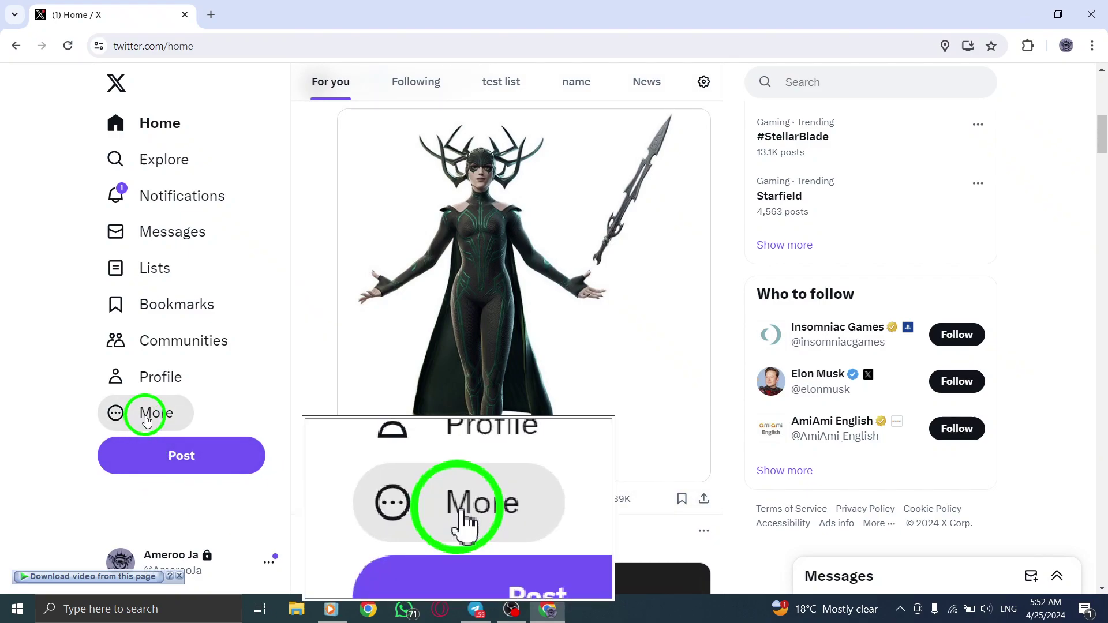
{"action": "left_click", "coordinate": [145, 420]}
{"action": "left_click", "coordinate": [145, 420]}
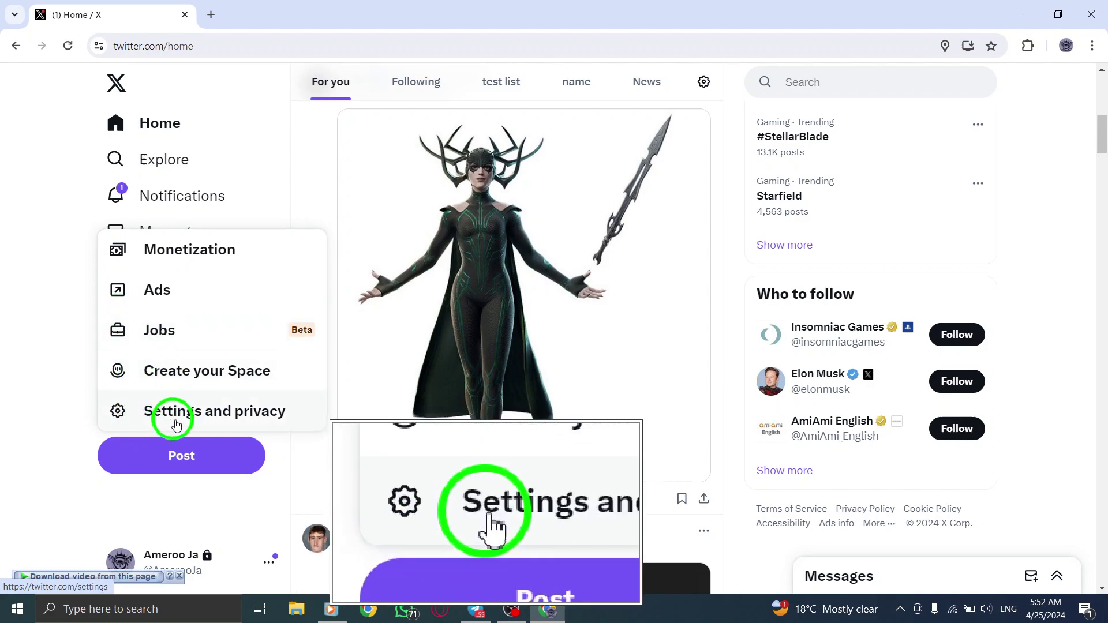
{"action": "left_click", "coordinate": [167, 412]}
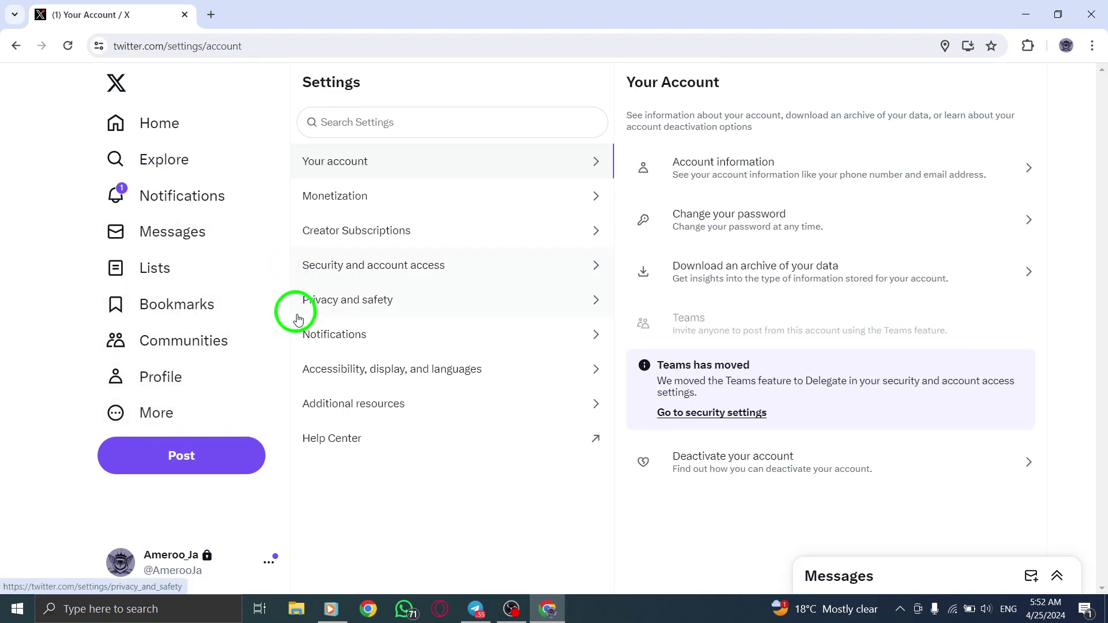
{"action": "left_click", "coordinate": [322, 334]}
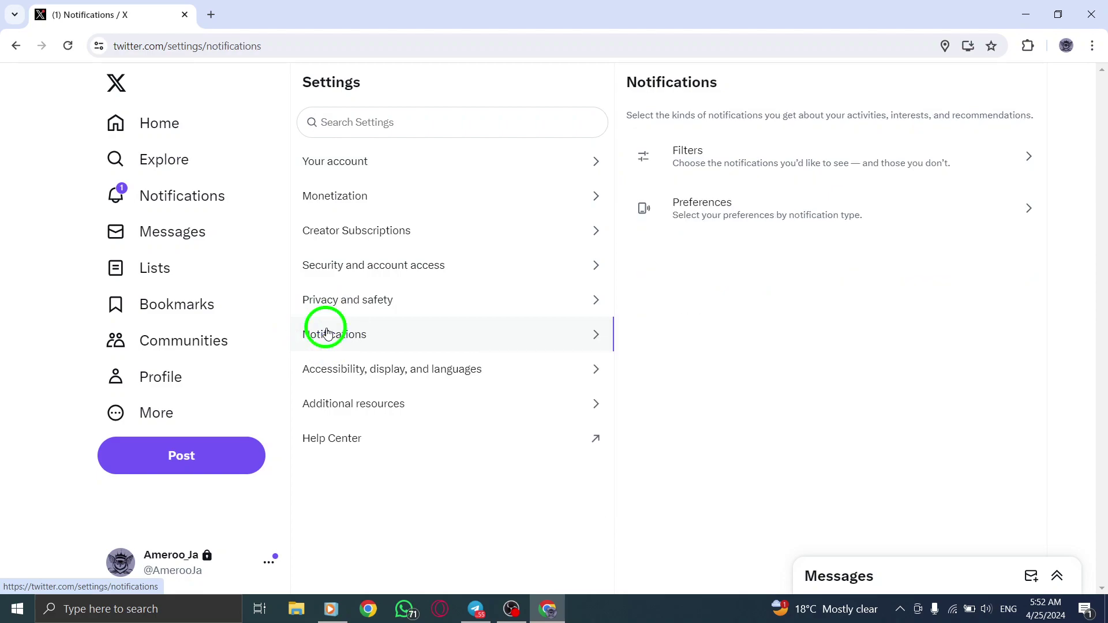
{"action": "left_click", "coordinate": [648, 207]}
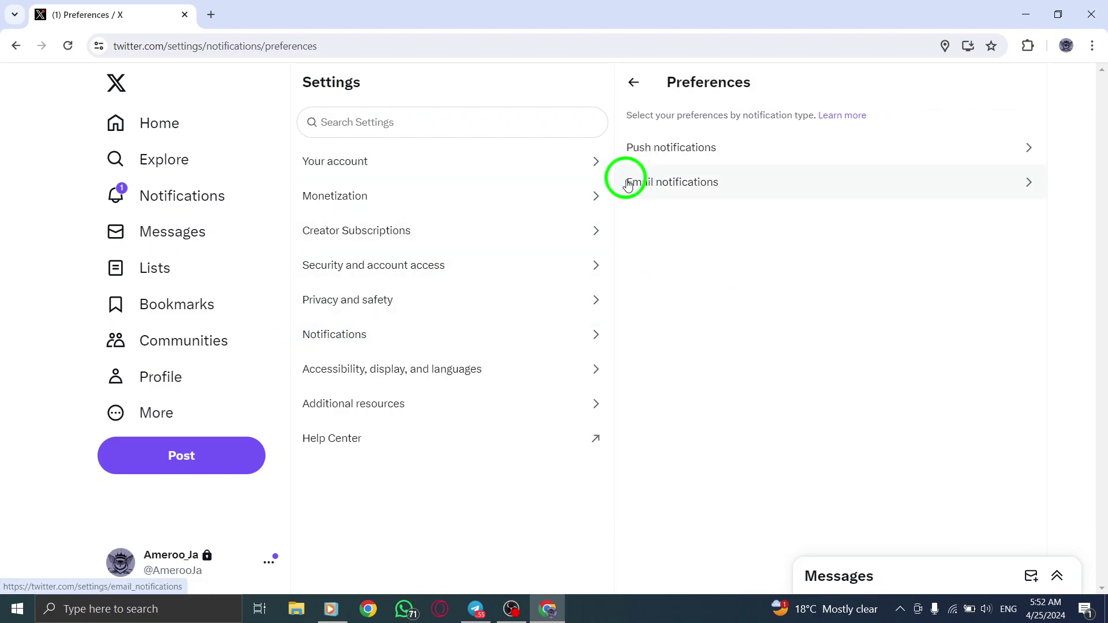
{"action": "left_click", "coordinate": [641, 192]}
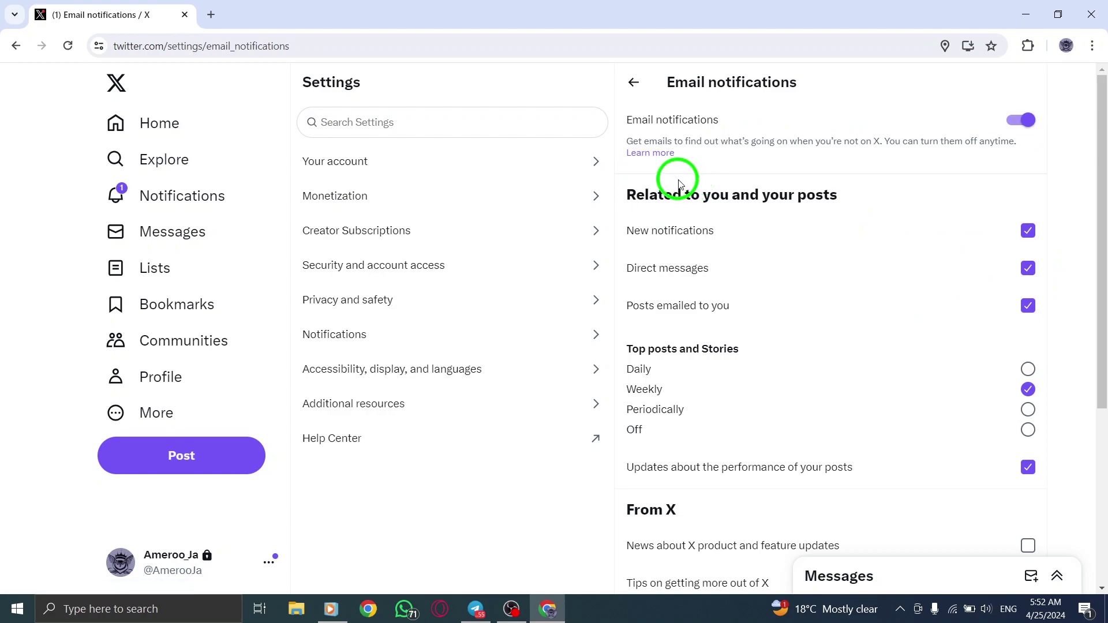
{"action": "scroll", "coordinate": [763, 201], "scroll_direction": "down", "scroll_amount": 1}
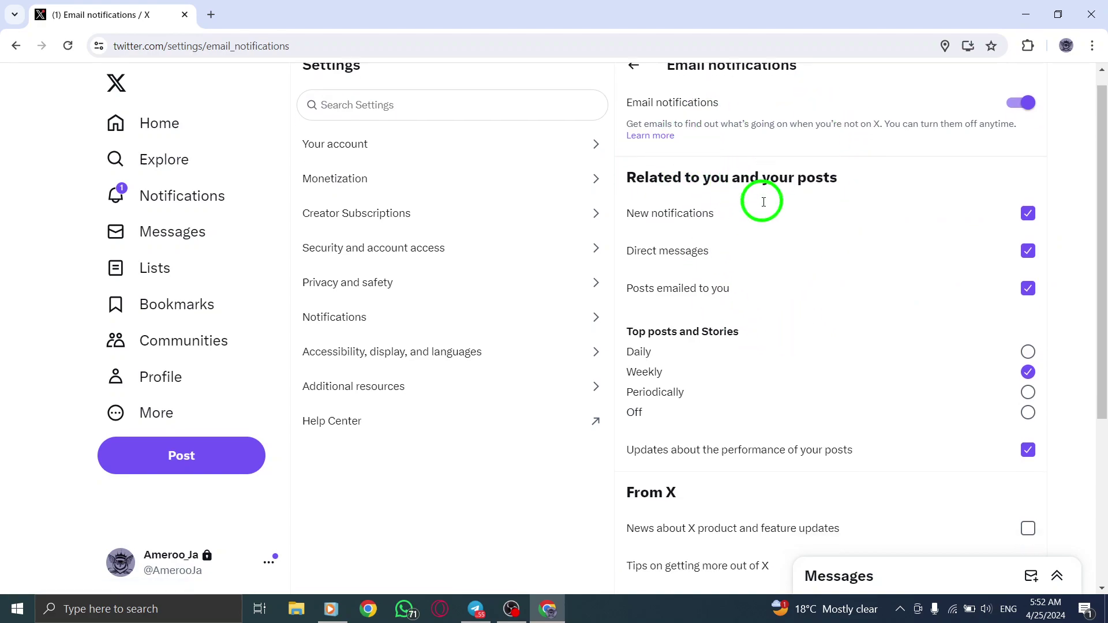
{"action": "scroll", "coordinate": [763, 201], "scroll_direction": "down", "scroll_amount": 2}
{"action": "scroll", "coordinate": [760, 199], "scroll_direction": "down", "scroll_amount": 1}
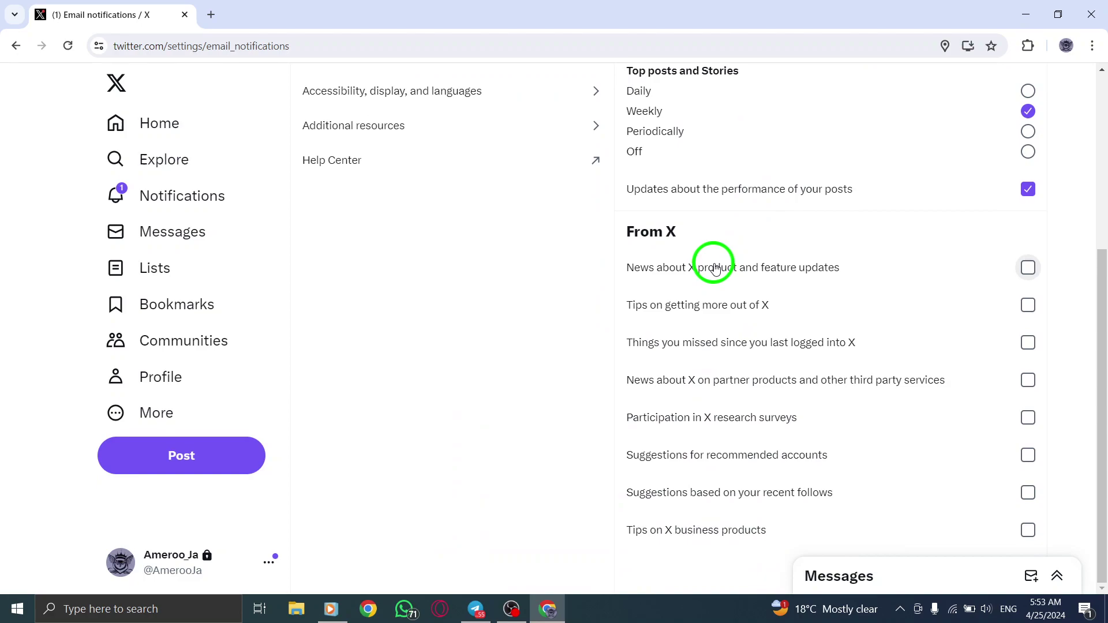
{"action": "scroll", "coordinate": [714, 269], "scroll_direction": "up", "scroll_amount": 1}
{"action": "scroll", "coordinate": [714, 268], "scroll_direction": "up", "scroll_amount": 1}
{"action": "scroll", "coordinate": [714, 268], "scroll_direction": "up", "scroll_amount": 1}
{"action": "scroll", "coordinate": [714, 269], "scroll_direction": "up", "scroll_amount": 1}
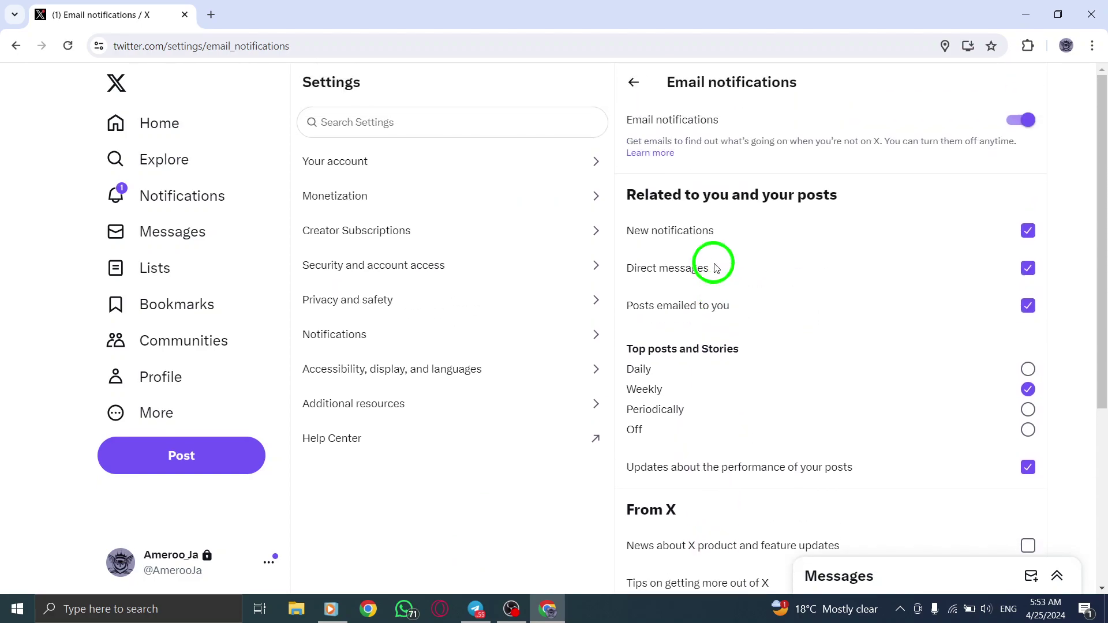
Toggle Email notifications off and on again, go back to Home, and minimize Chrome.
{"action": "left_click", "coordinate": [1027, 121]}
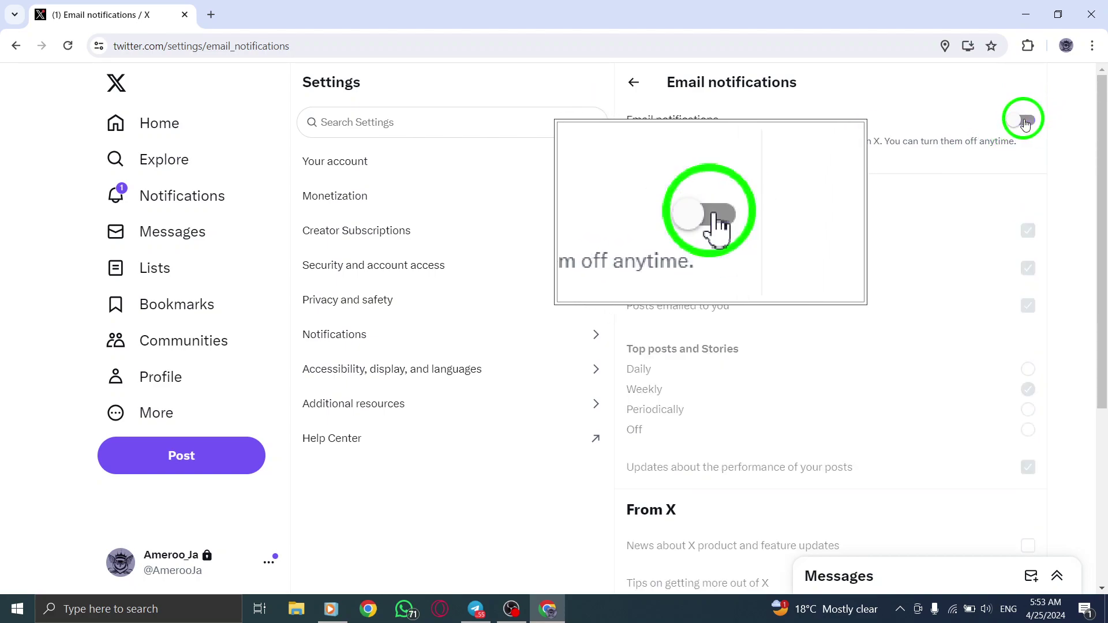
{"action": "left_click", "coordinate": [1026, 122]}
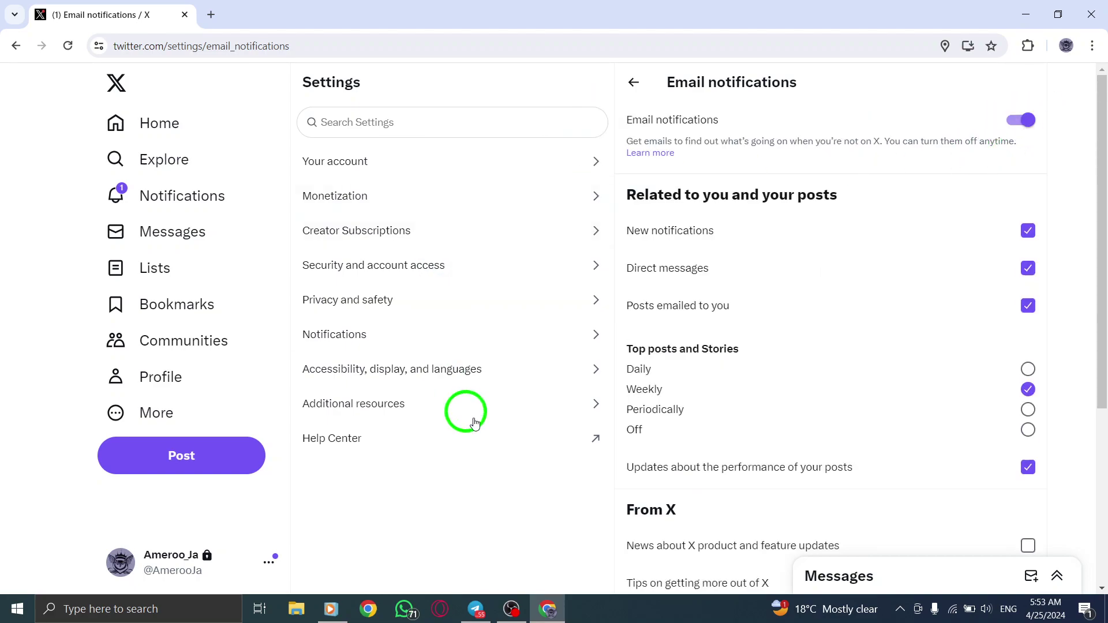
{"action": "scroll", "coordinate": [449, 276], "scroll_direction": "down", "scroll_amount": 1}
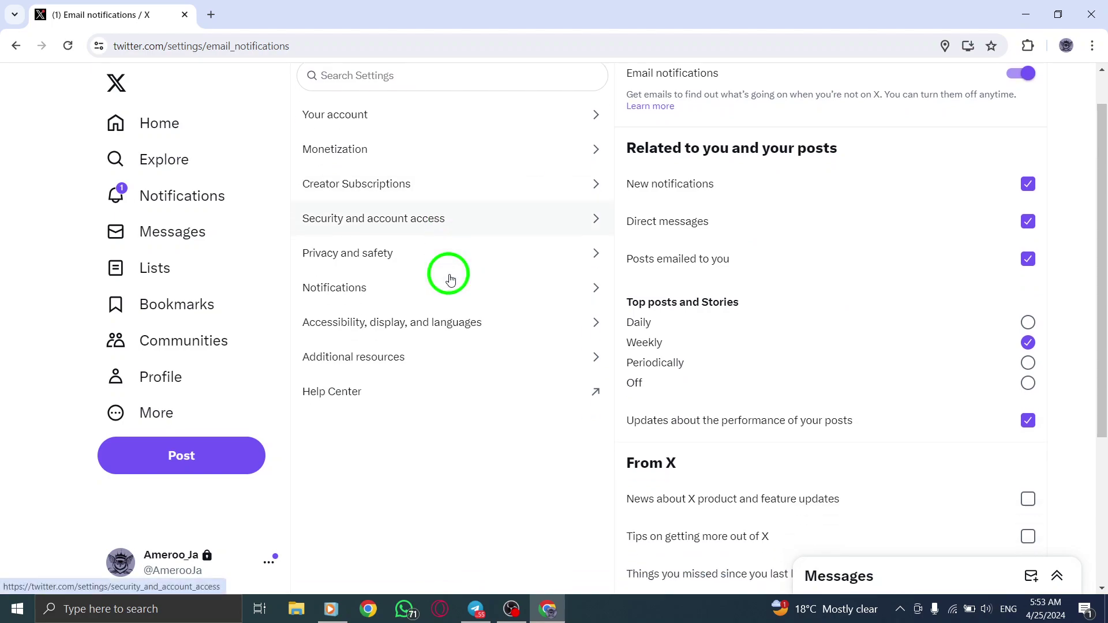
{"action": "scroll", "coordinate": [450, 280], "scroll_direction": "down", "scroll_amount": 2}
{"action": "scroll", "coordinate": [413, 265], "scroll_direction": "up", "scroll_amount": 3}
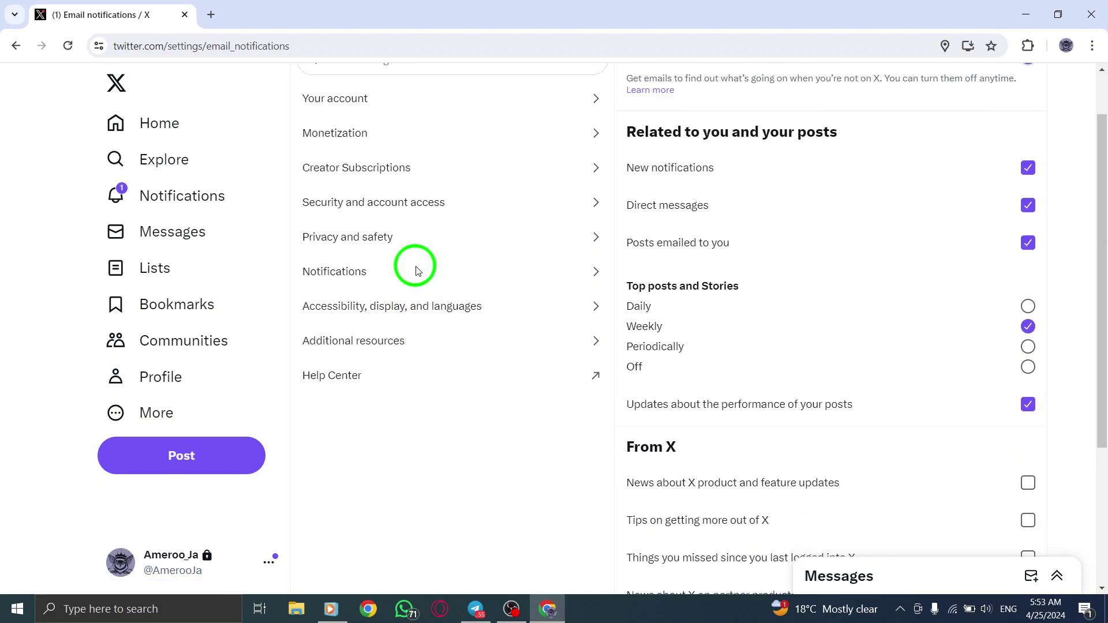
{"action": "left_click", "coordinate": [159, 116]}
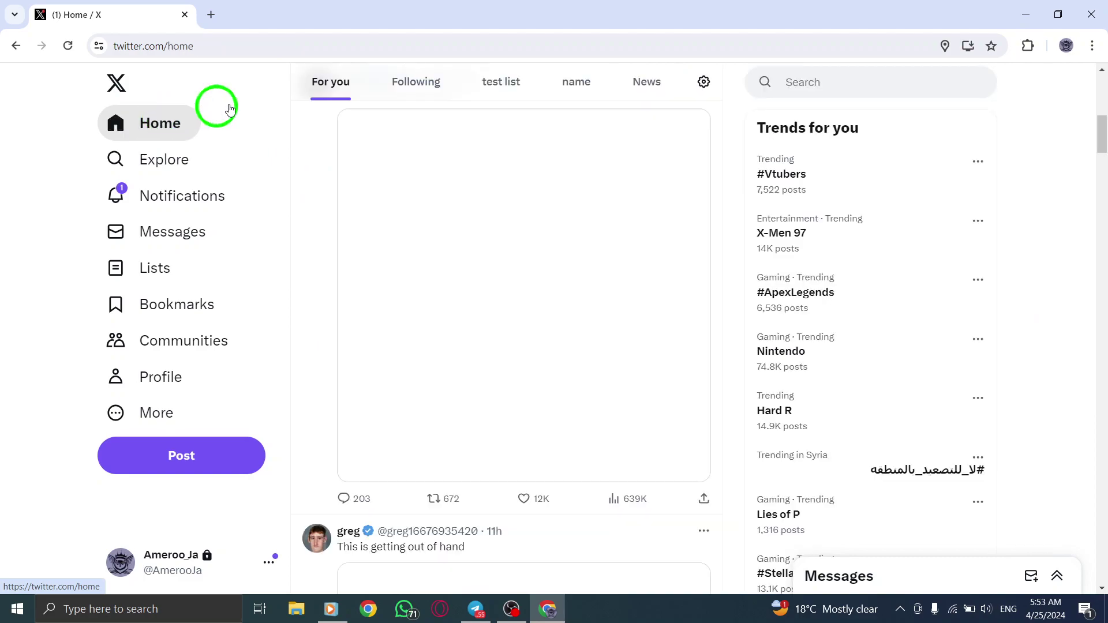
{"action": "left_click", "coordinate": [1024, 14]}
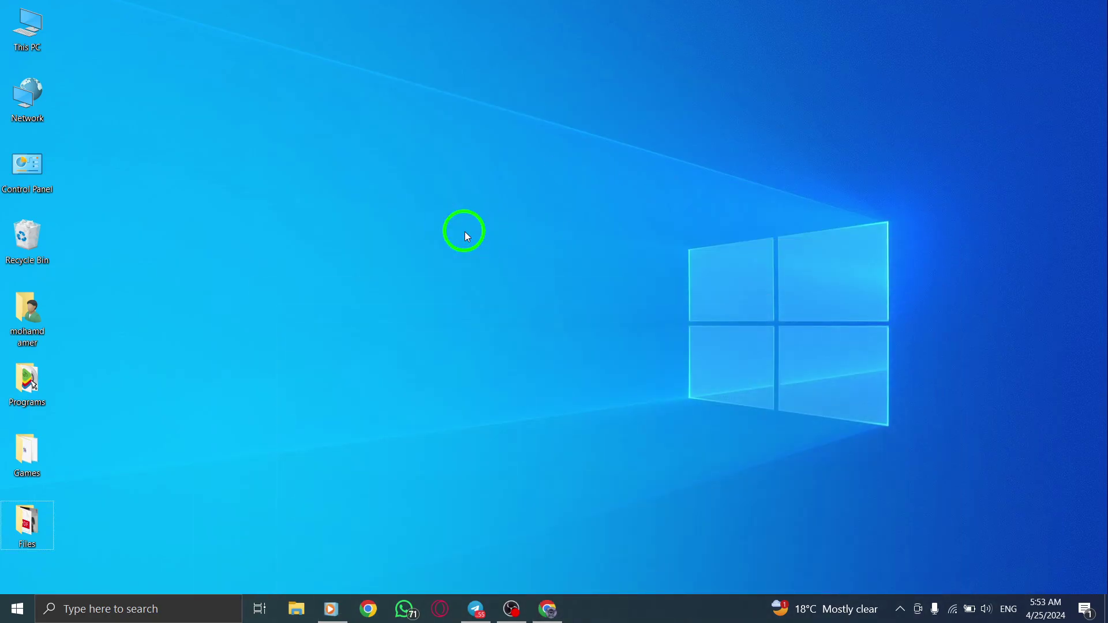